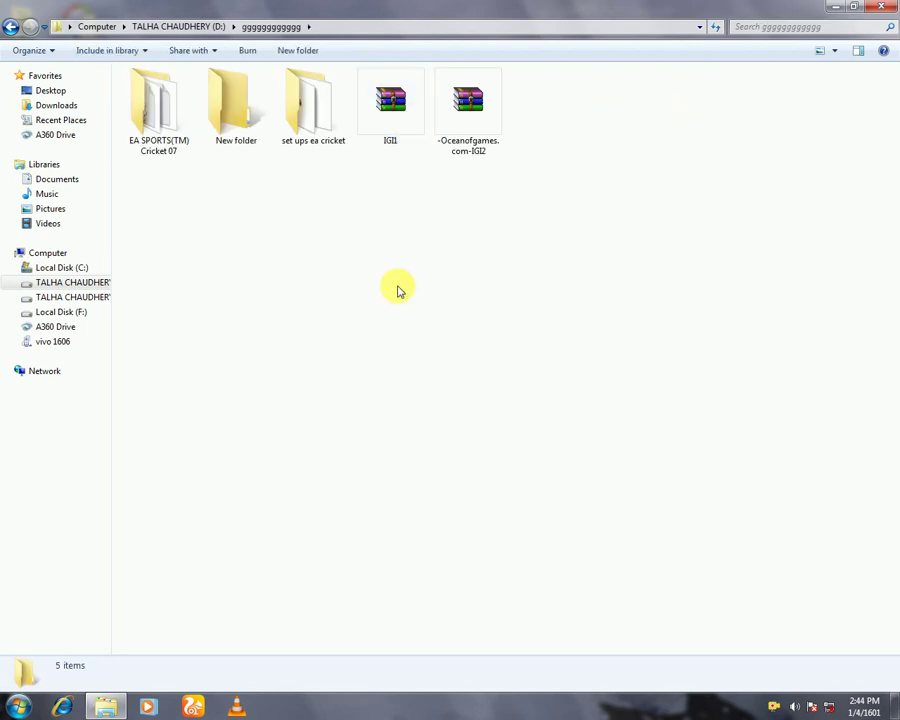
Open New folder and extract the CRICKET 18 archive into its own CRICKET 18 subfolder
click(258, 126)
double_click(258, 126)
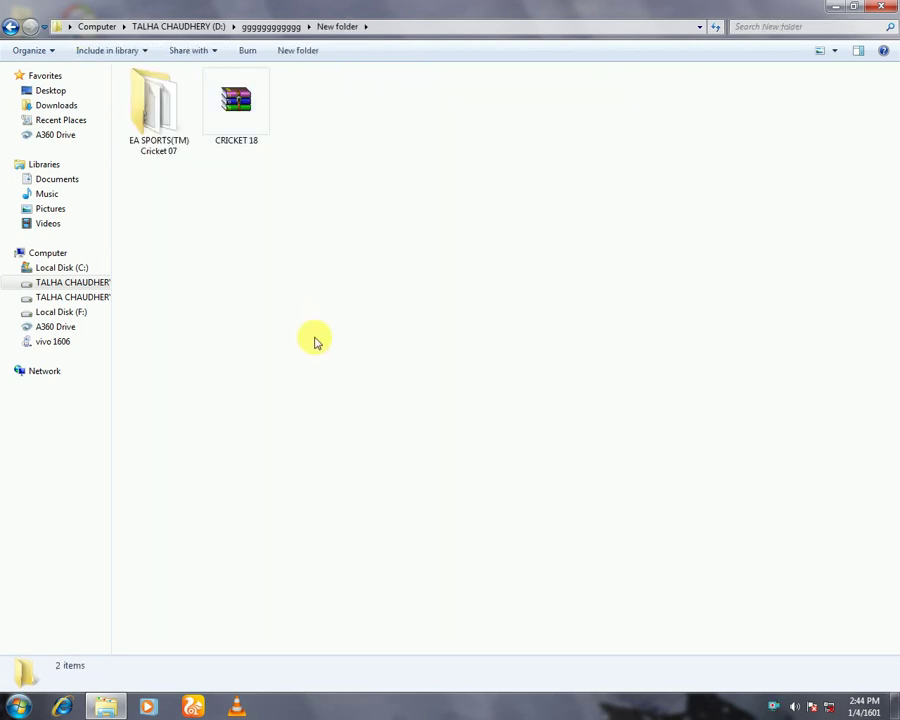
drag(291, 193, 253, 124)
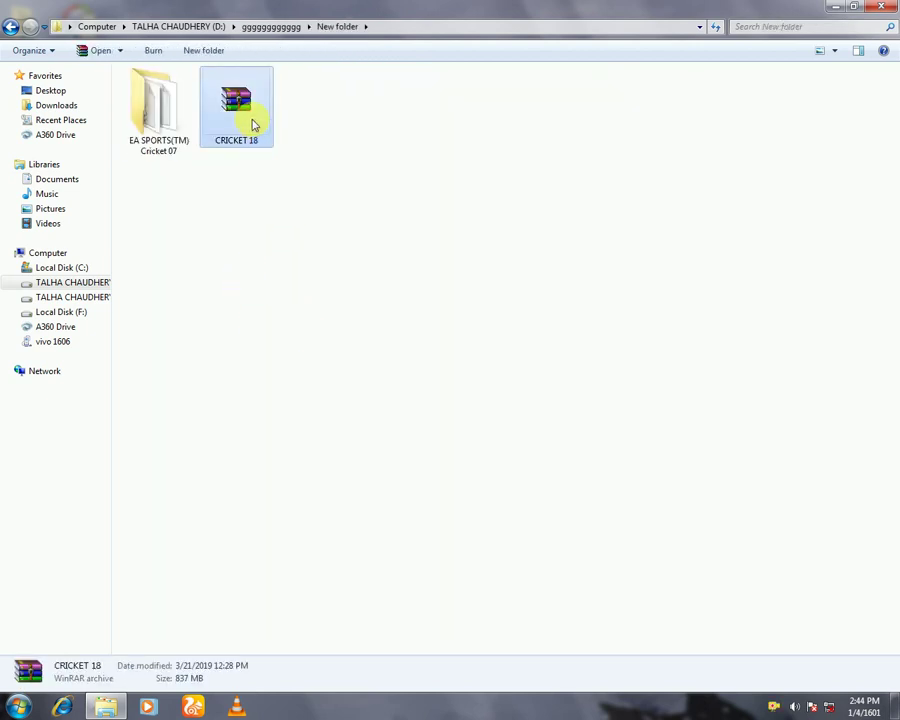
click(253, 205)
drag(237, 191, 243, 113)
right_click(243, 113)
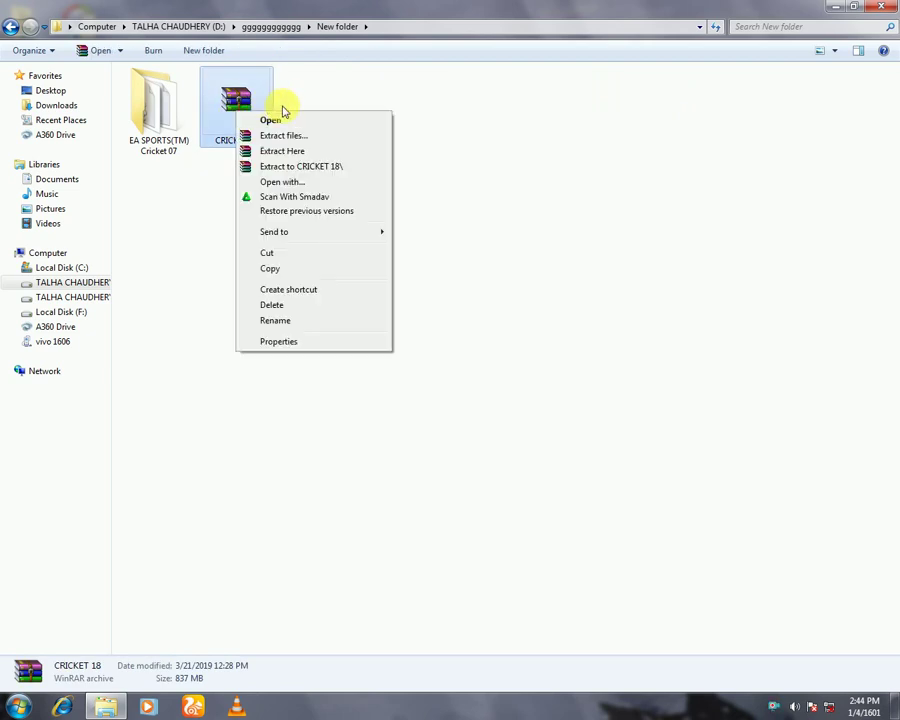
click(313, 170)
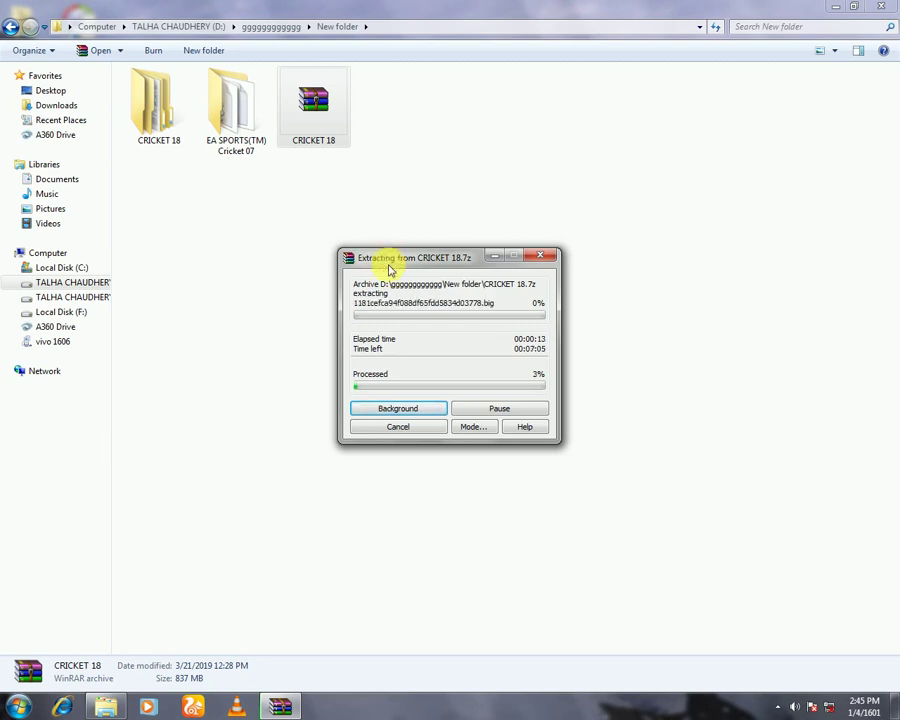
drag(394, 260, 333, 326)
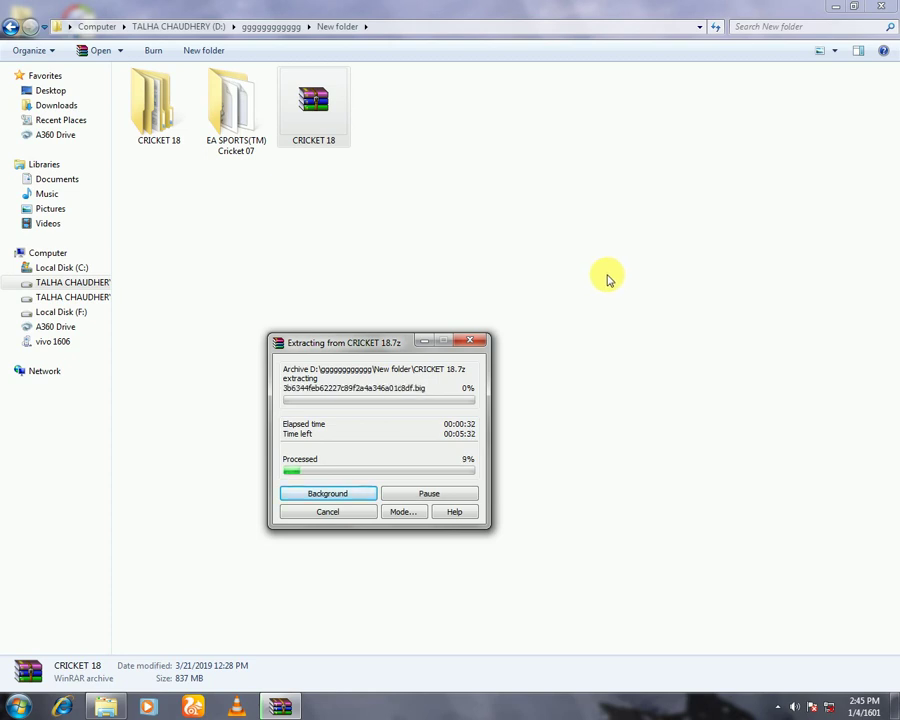
click(778, 708)
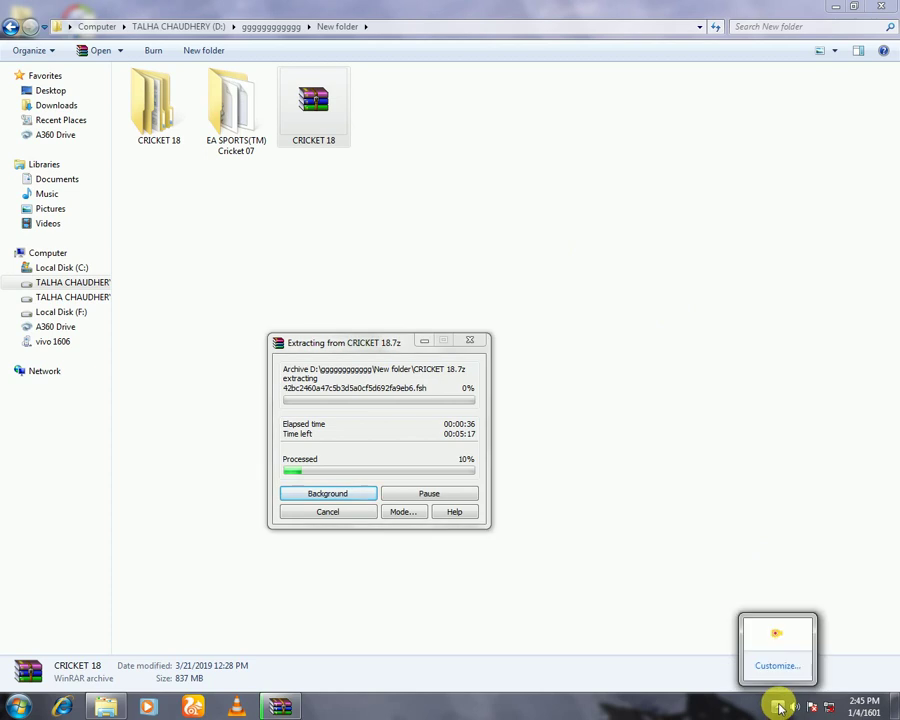
click(658, 615)
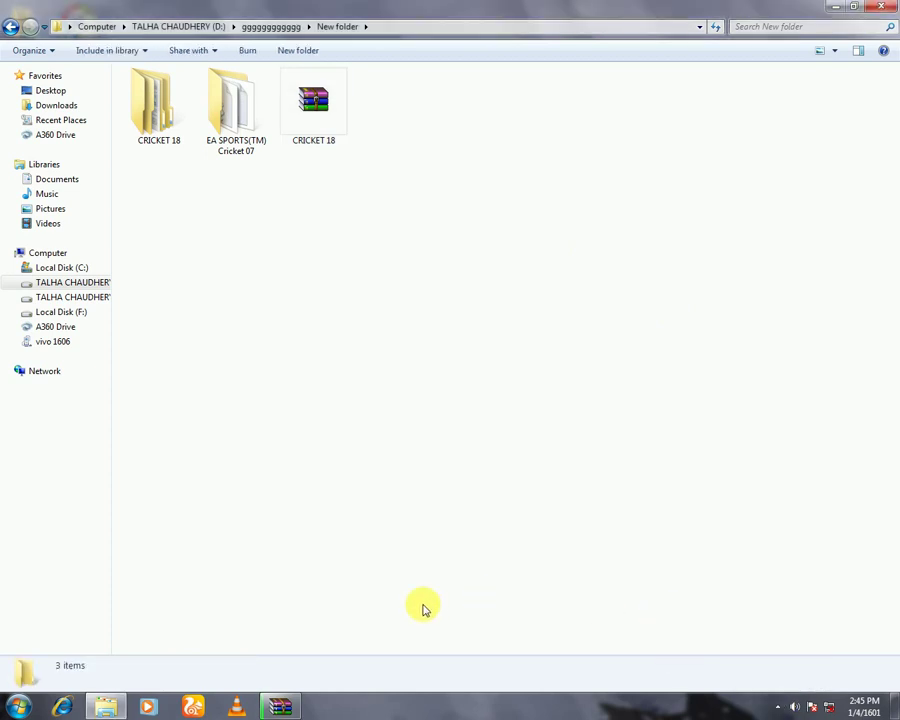
click(279, 705)
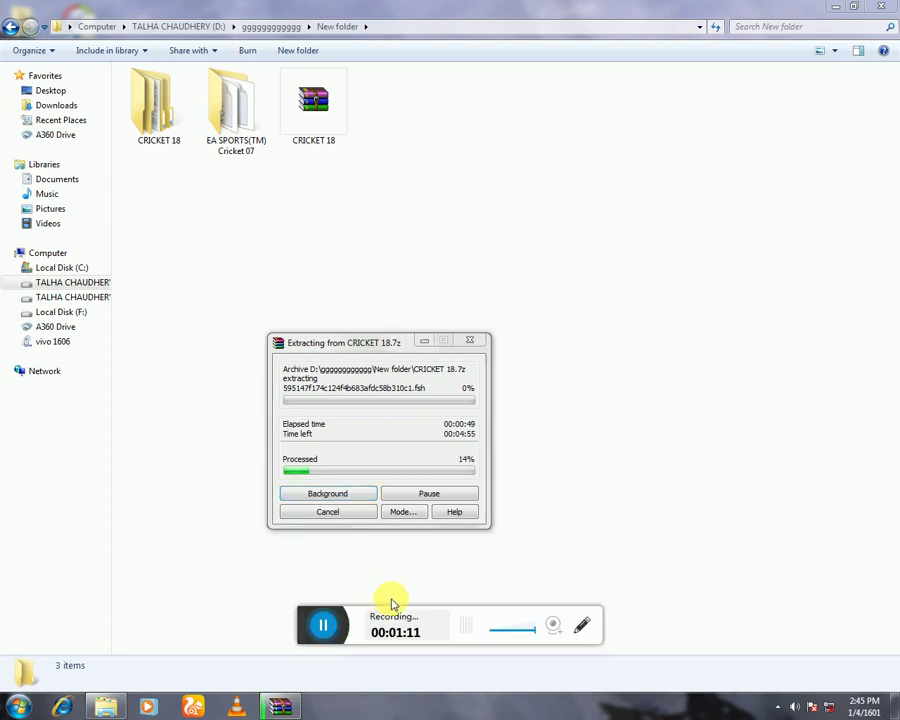
click(322, 624)
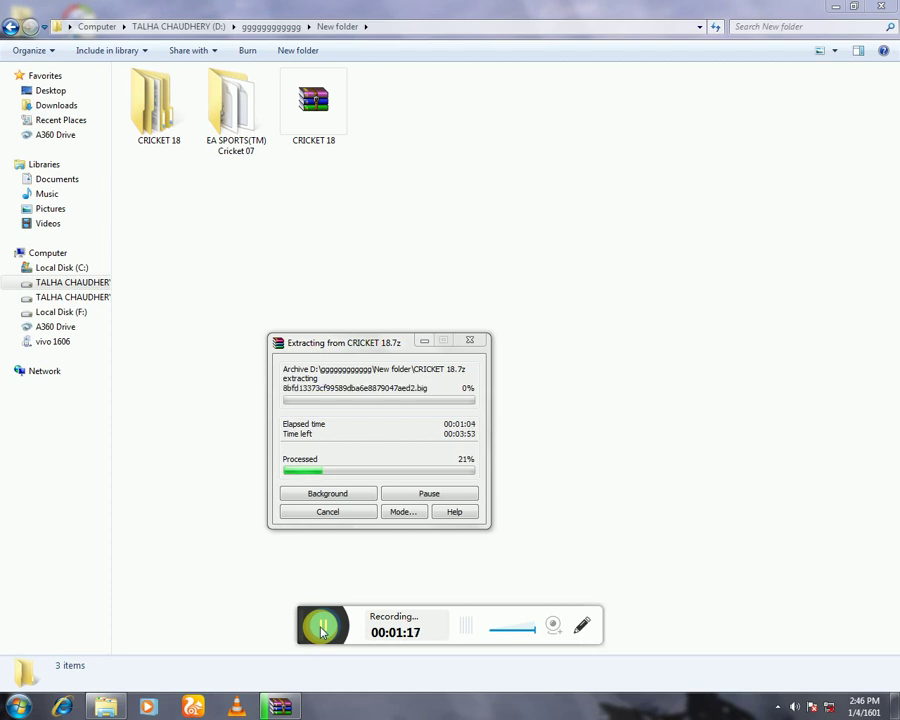
click(322, 630)
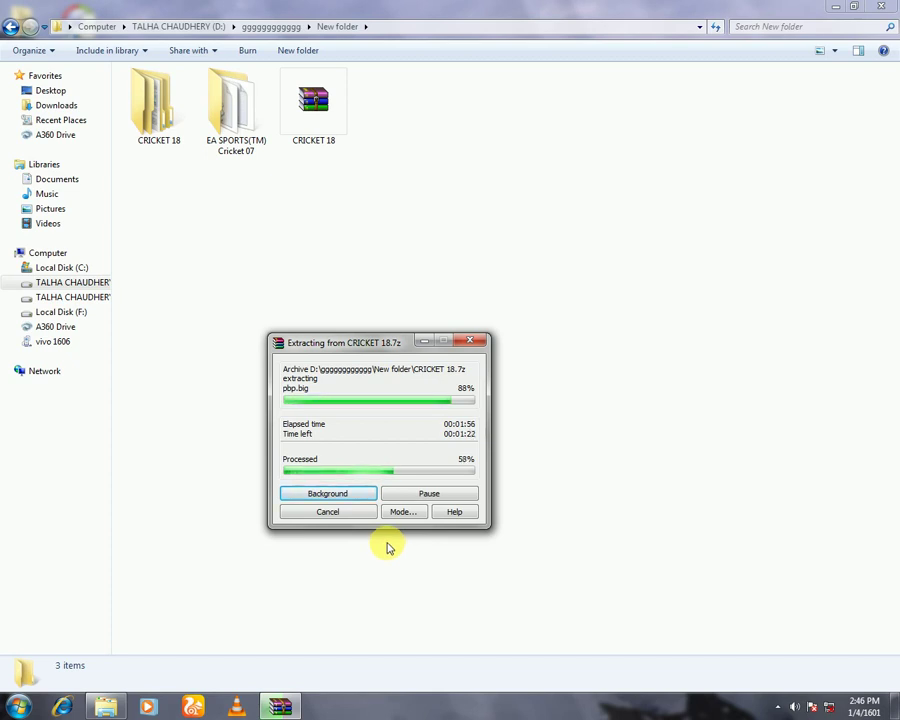
right_click(580, 394)
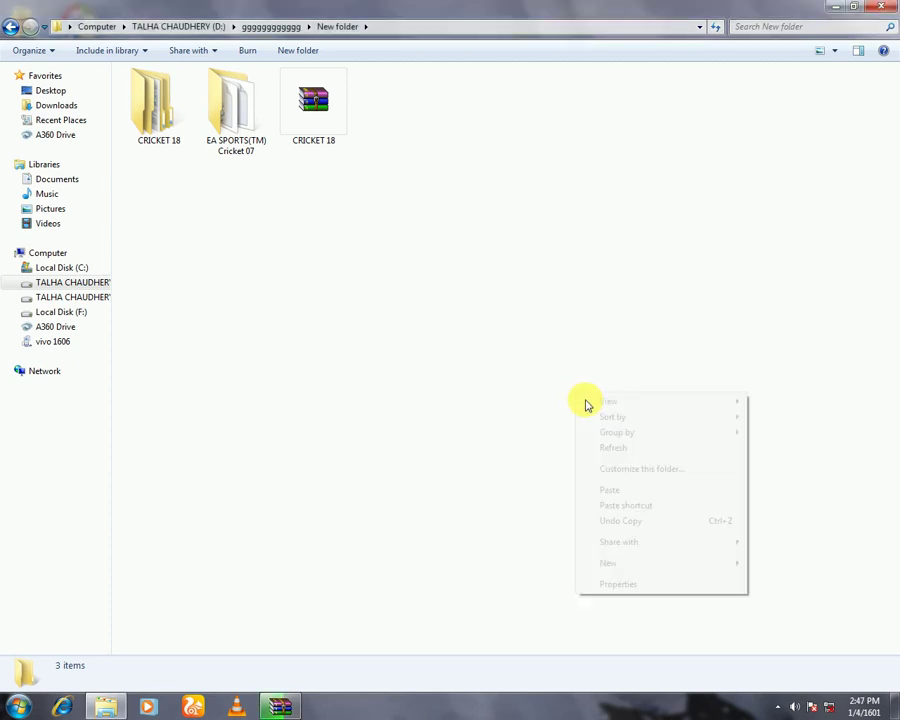
click(612, 446)
right_click(461, 361)
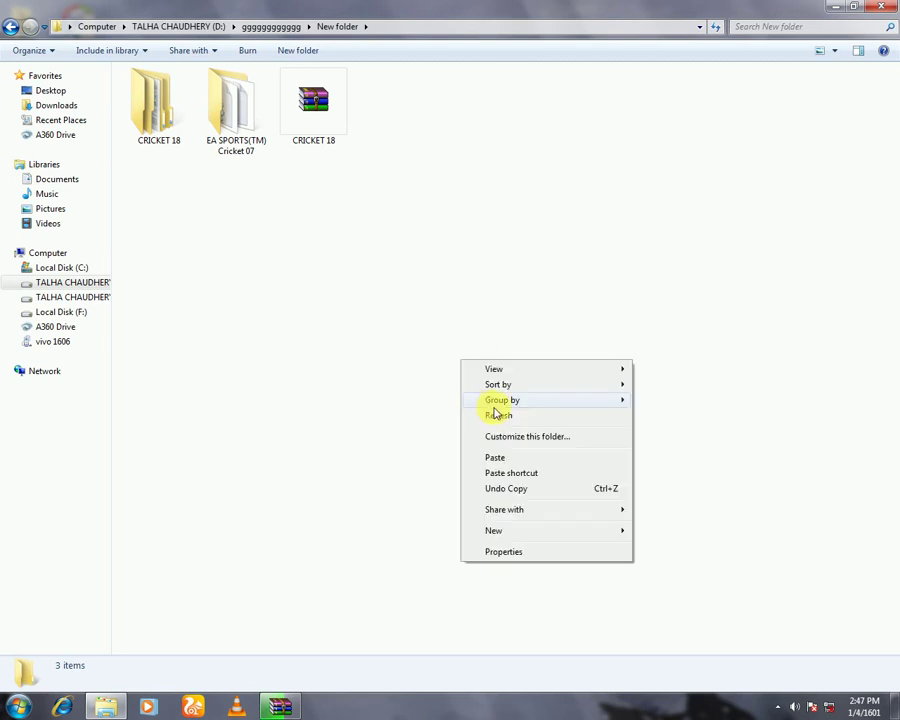
click(505, 417)
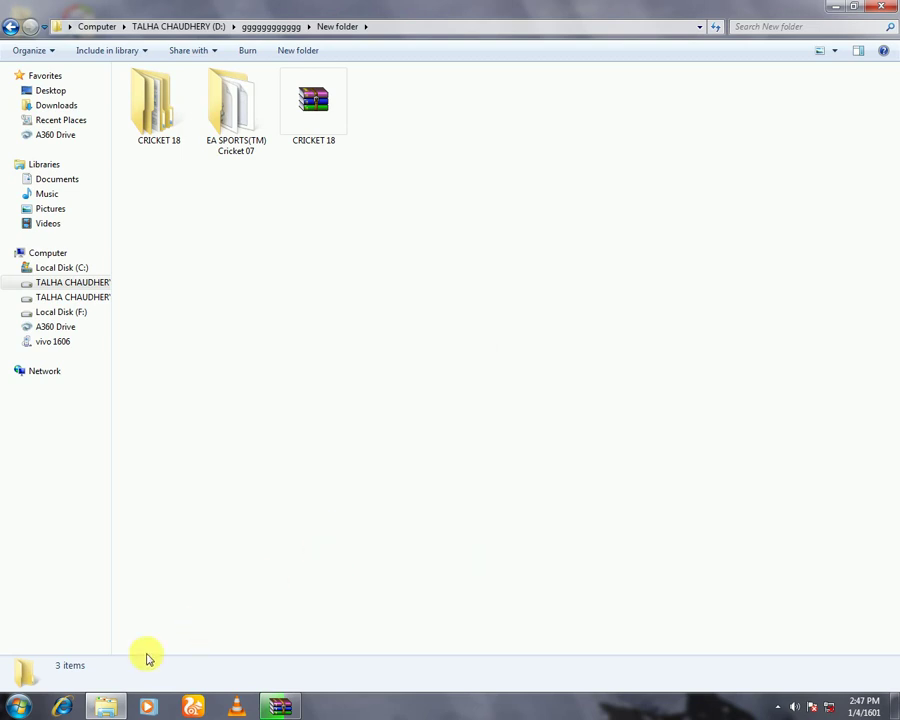
click(281, 708)
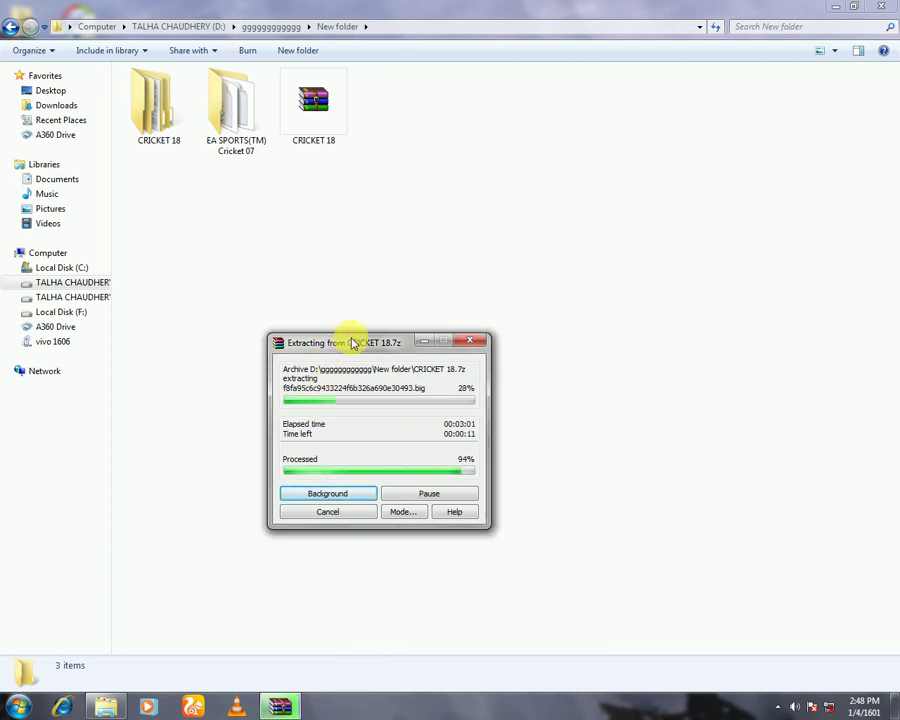
drag(358, 341, 355, 353)
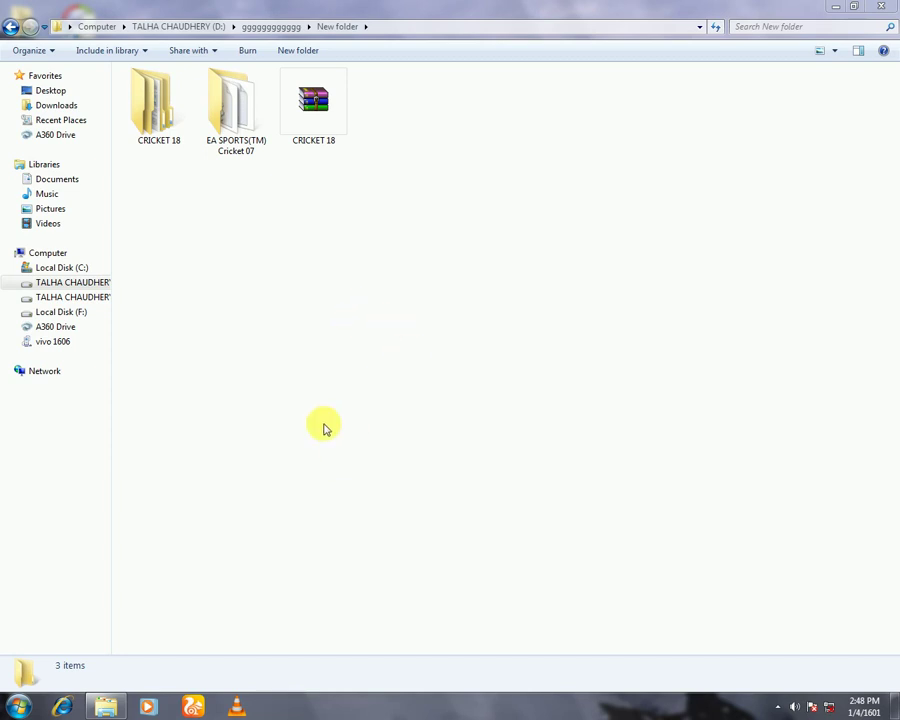
Open the extracted CRICKET 18 folder and refresh its contents to check the files
double_click(147, 127)
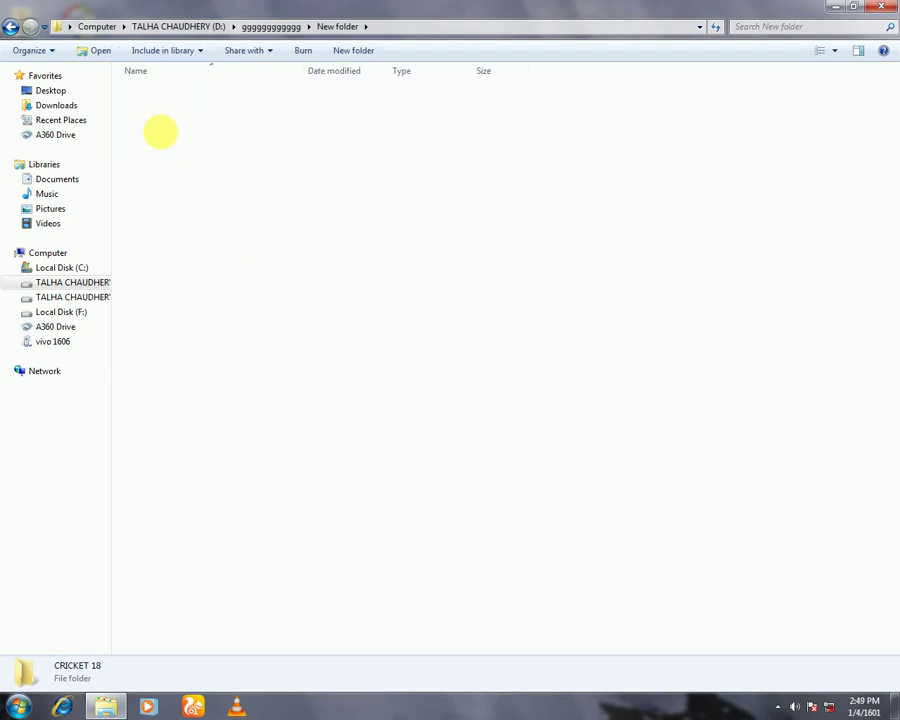
right_click(382, 364)
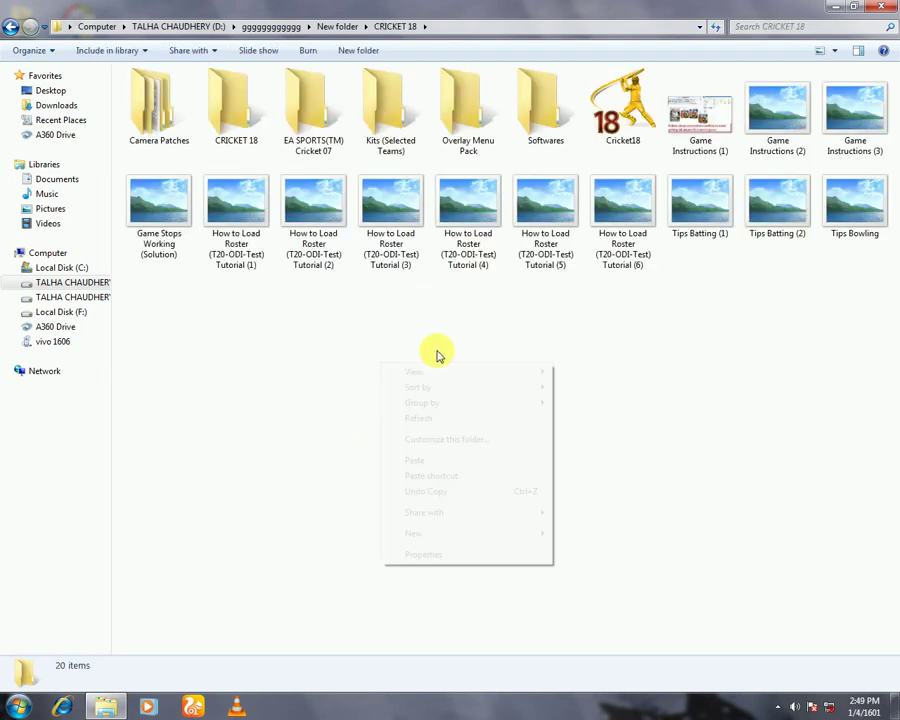
click(437, 424)
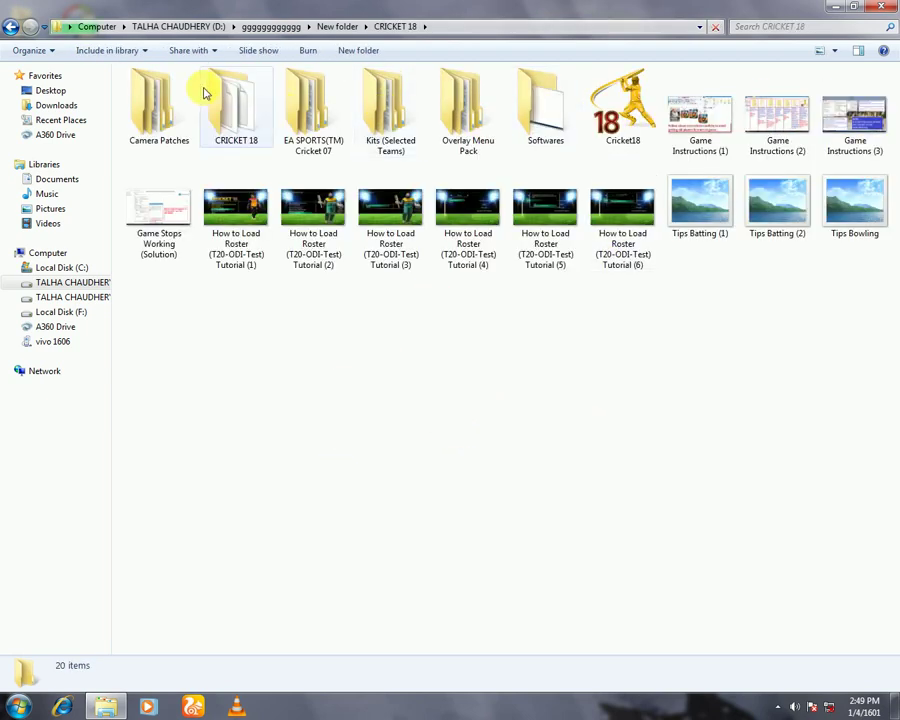
Cut all files and folders inside the EA SPORTS(TM) Cricket 07 folder that sits beside the extracted CRICKET 18 folder
click(11, 26)
click(235, 191)
click(228, 124)
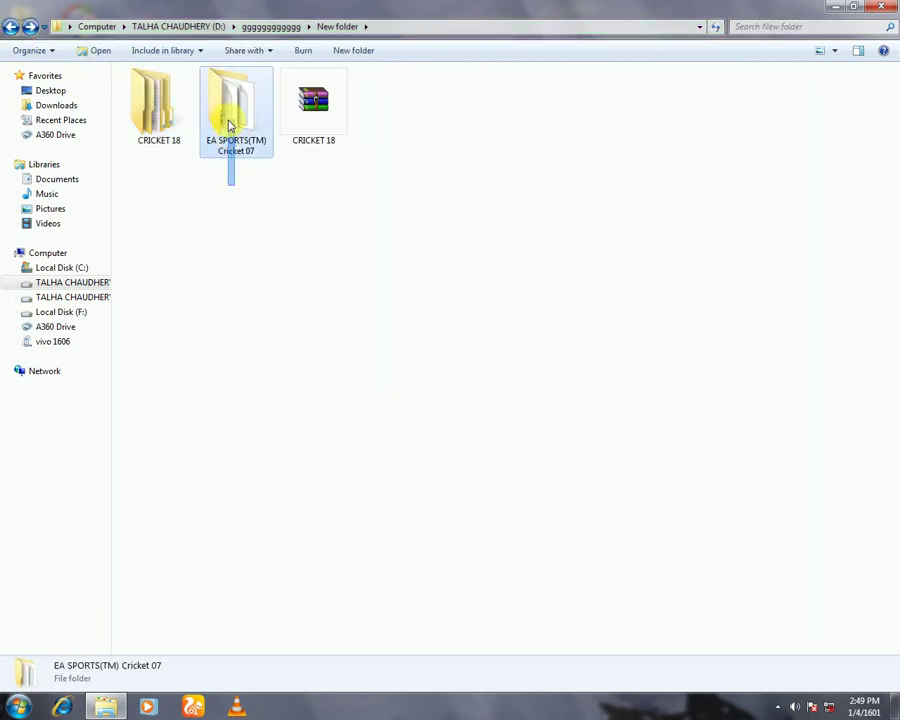
double_click(228, 124)
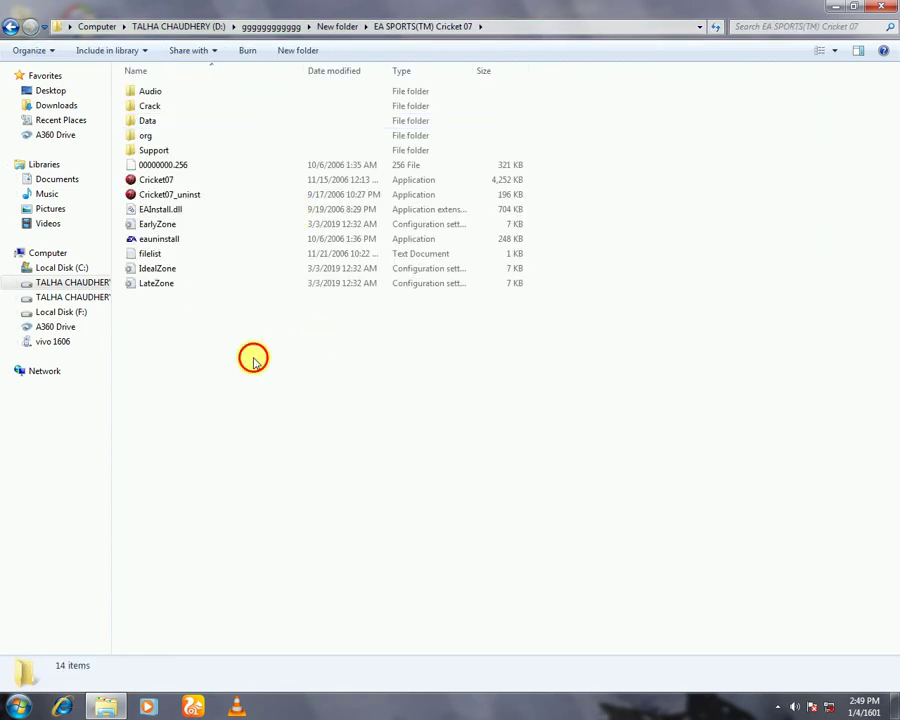
drag(253, 358, 165, 86)
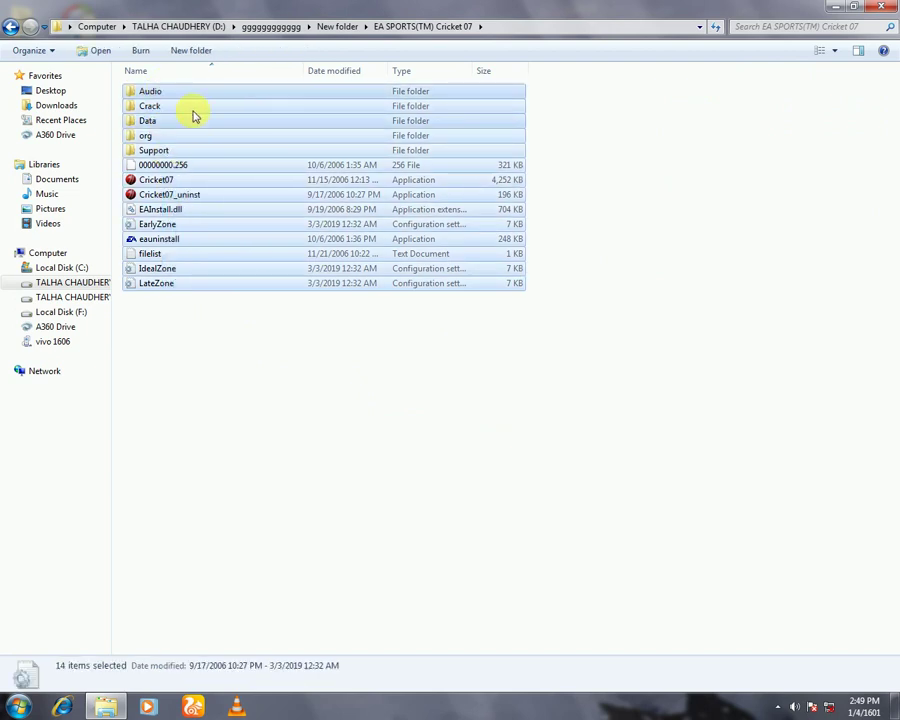
right_click(198, 106)
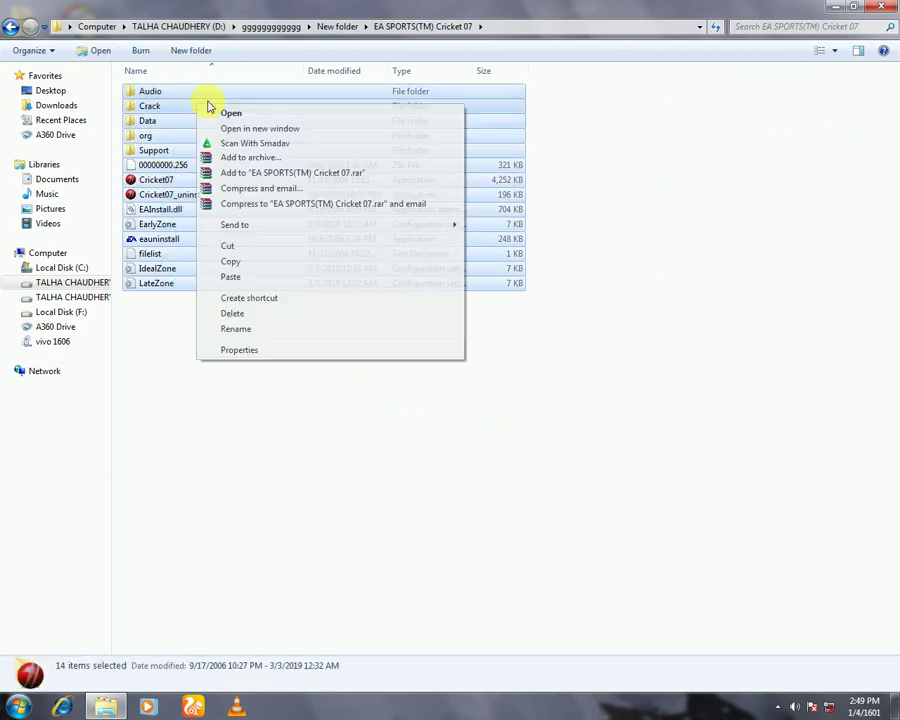
click(229, 248)
Paste the cut Cricket 07 game files into the extracted CRICKET 18 folder
click(10, 26)
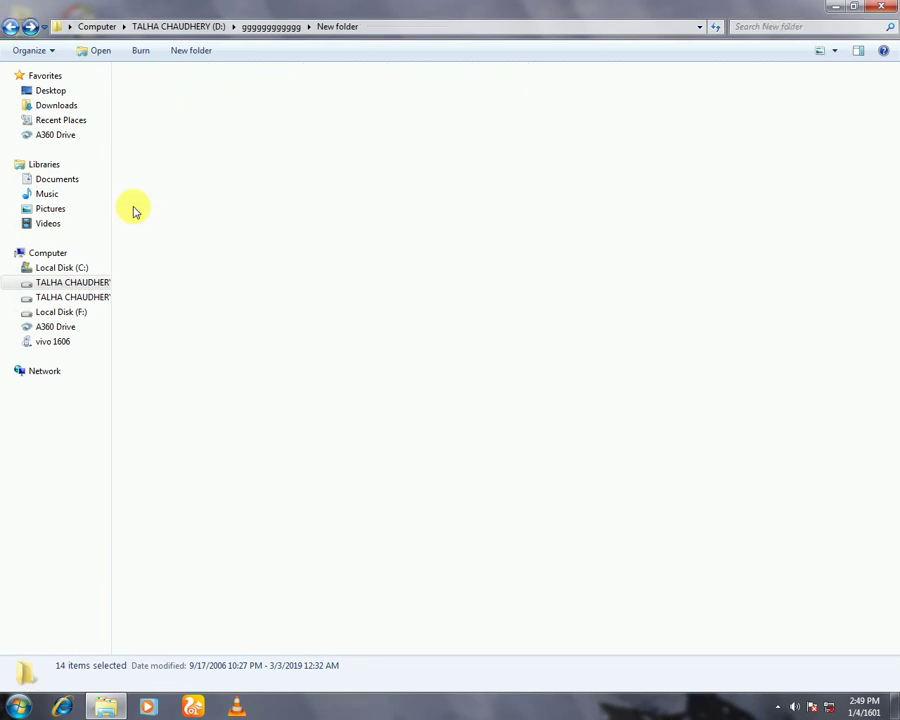
double_click(175, 148)
right_click(385, 445)
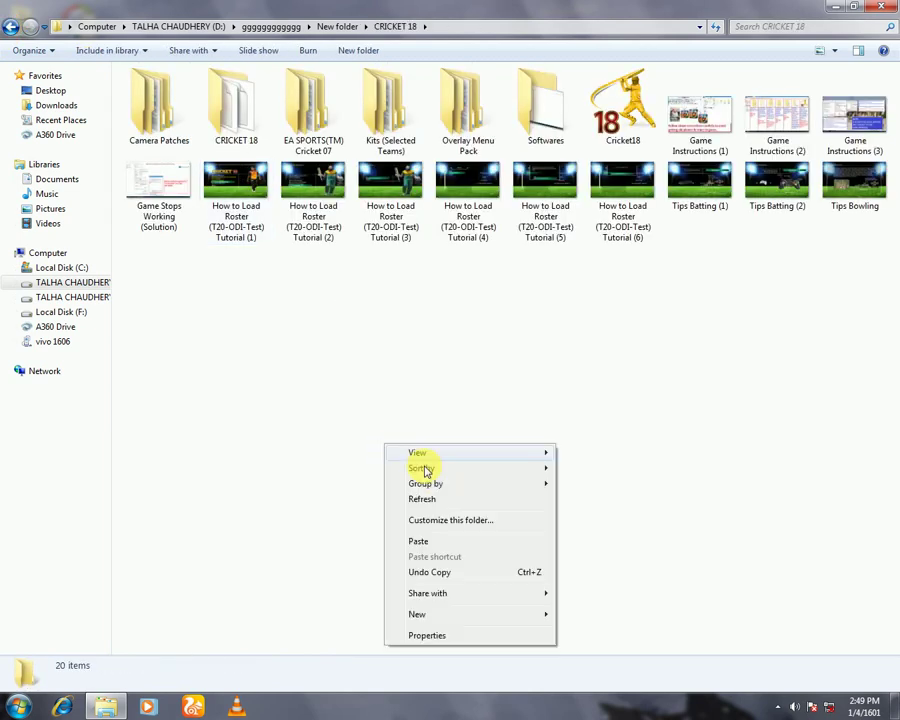
click(420, 541)
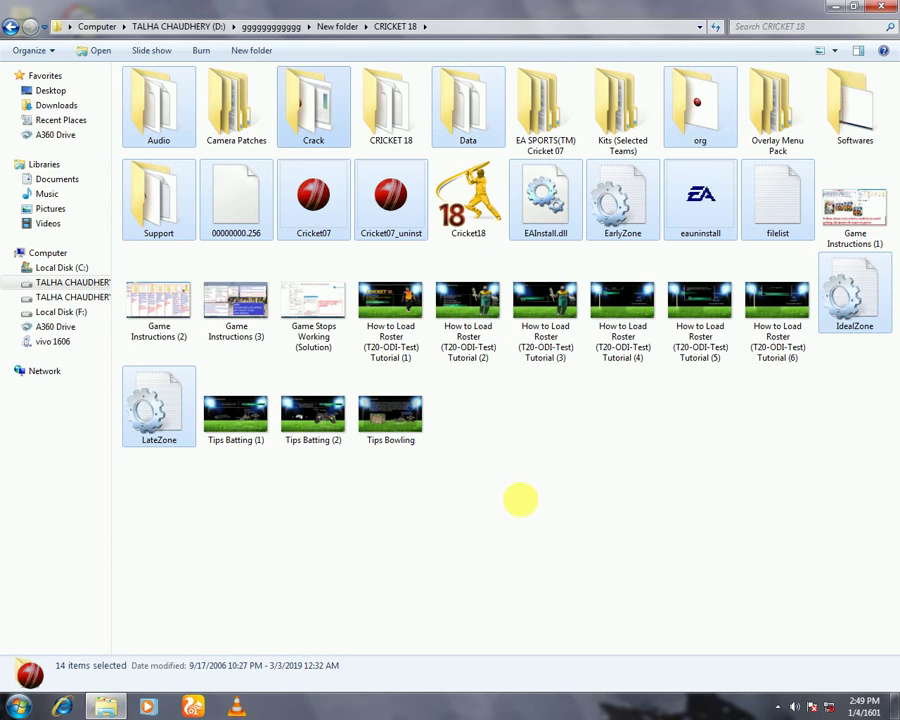
click(540, 512)
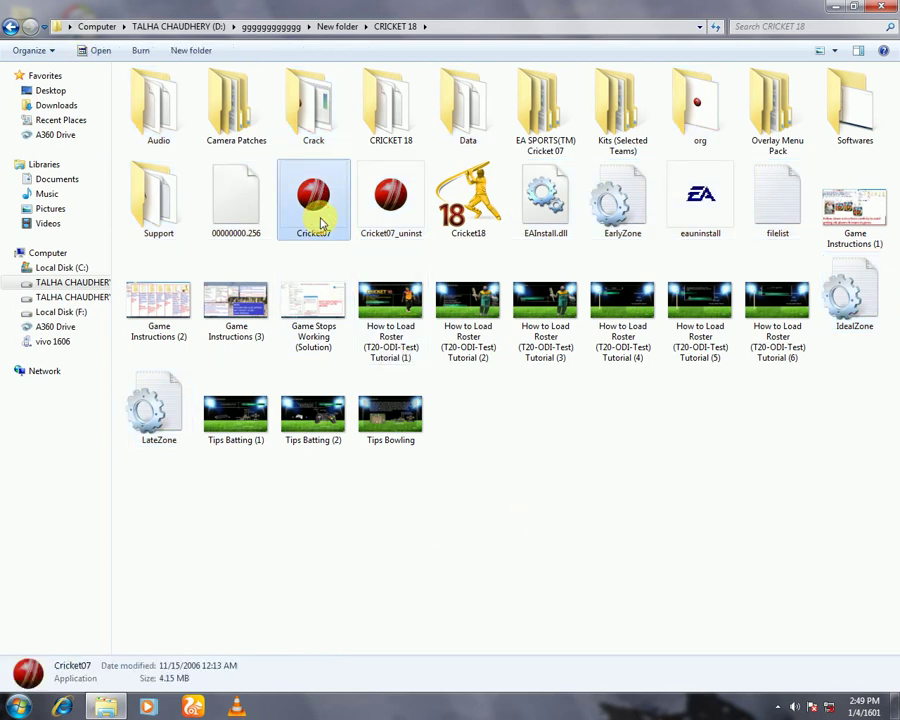
Copy the Cricket07 application file in the extracted CRICKET 18 folder
click(520, 416)
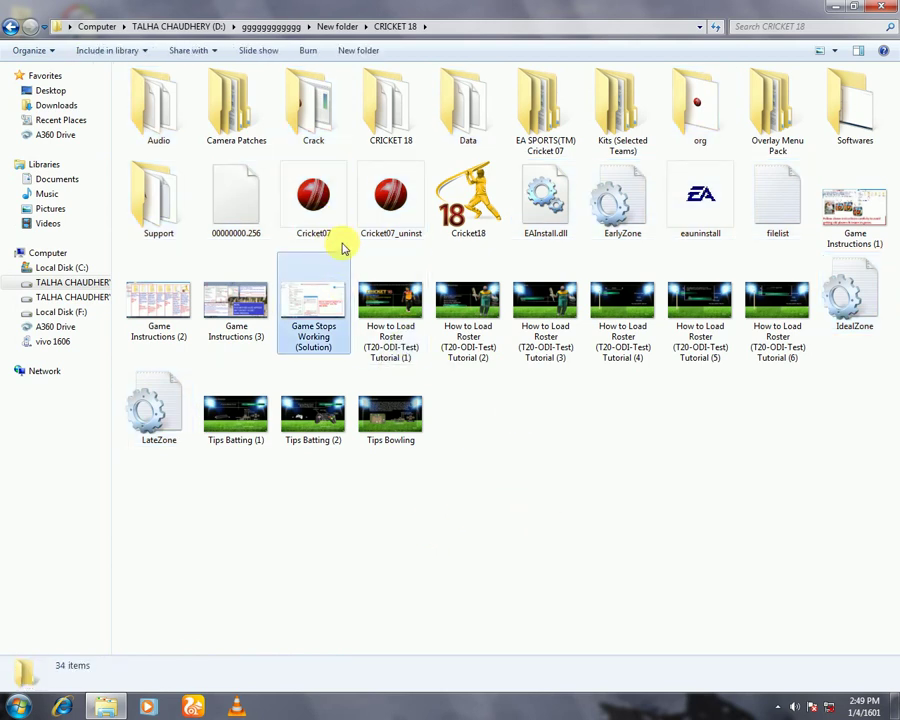
click(326, 224)
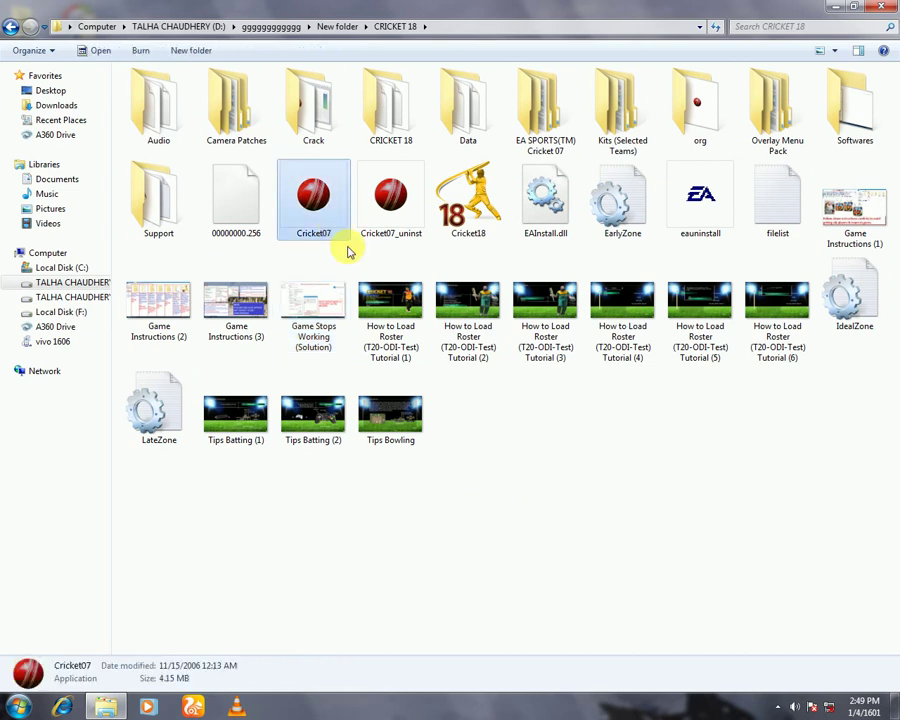
right_click(318, 203)
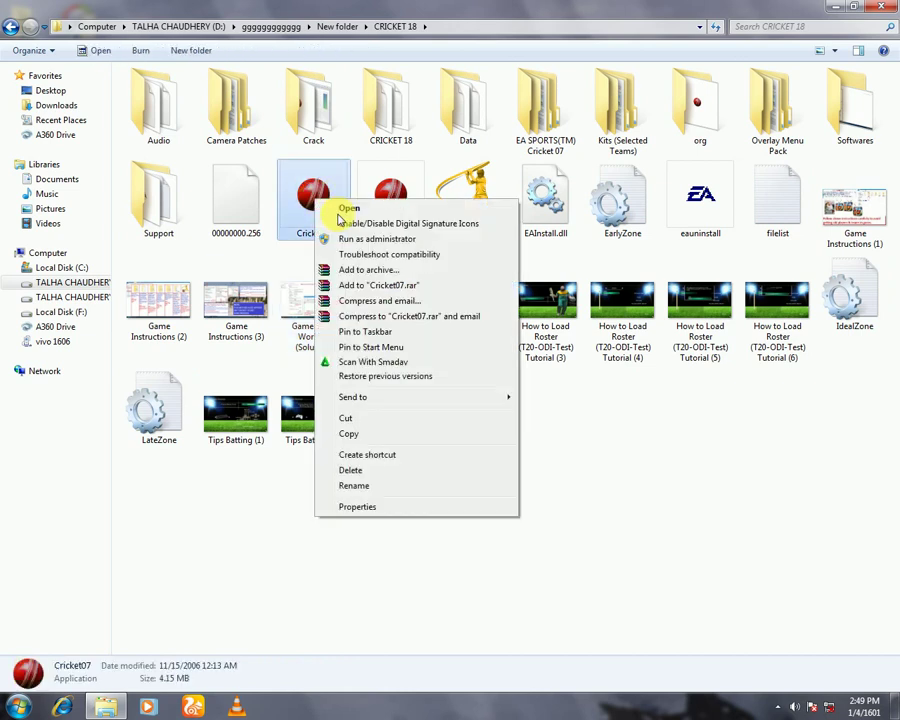
click(358, 434)
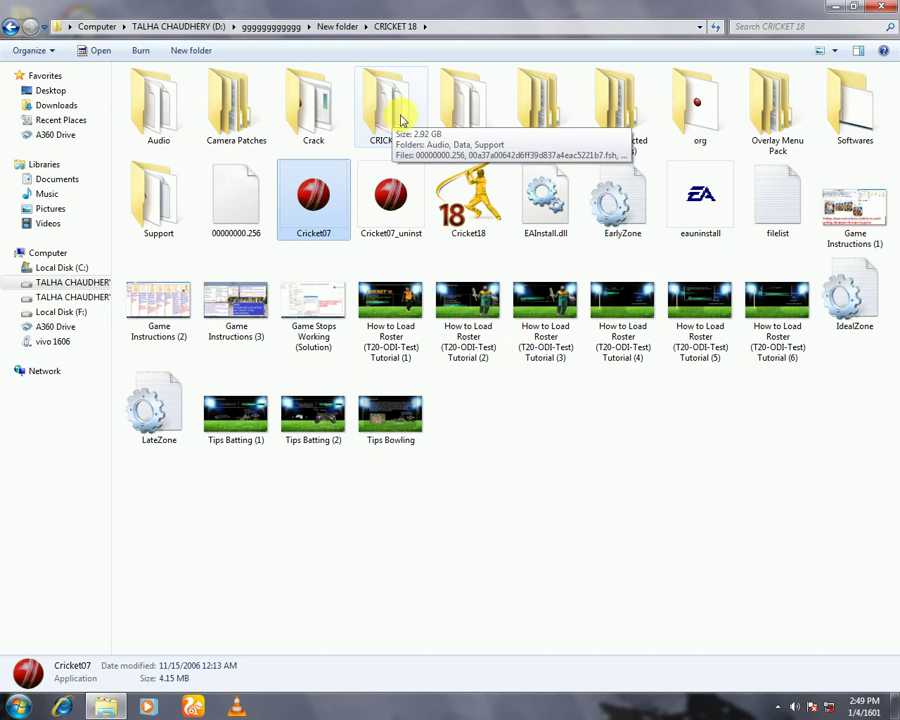
right_click(321, 226)
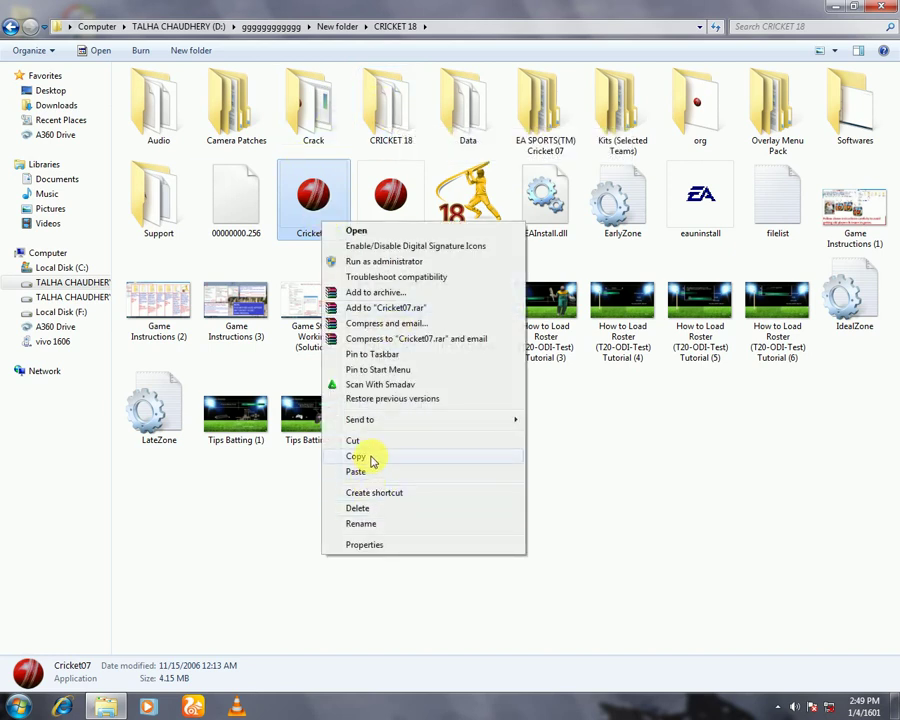
click(356, 456)
Paste the Cricket07 application into the inner CRICKET 18 subfolder, replacing the existing cricket07.exe
double_click(384, 92)
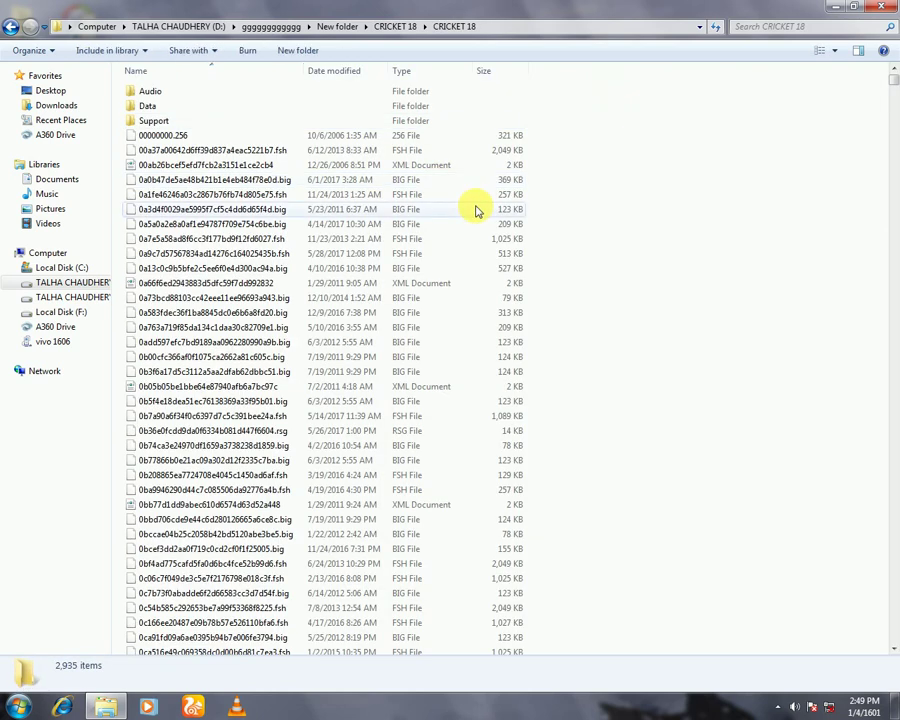
right_click(713, 180)
click(750, 280)
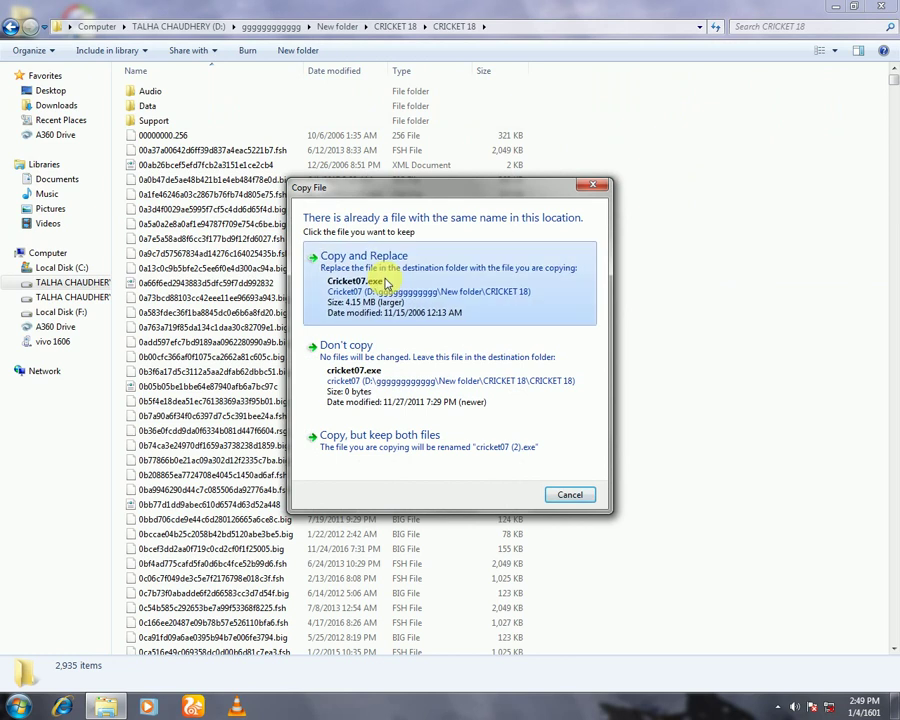
click(385, 283)
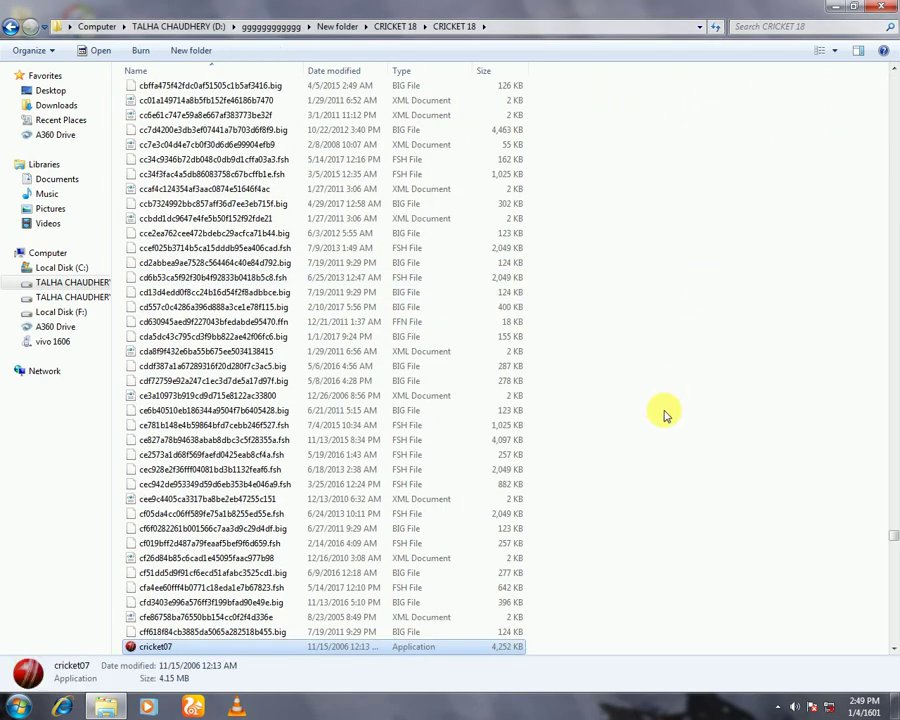
click(659, 582)
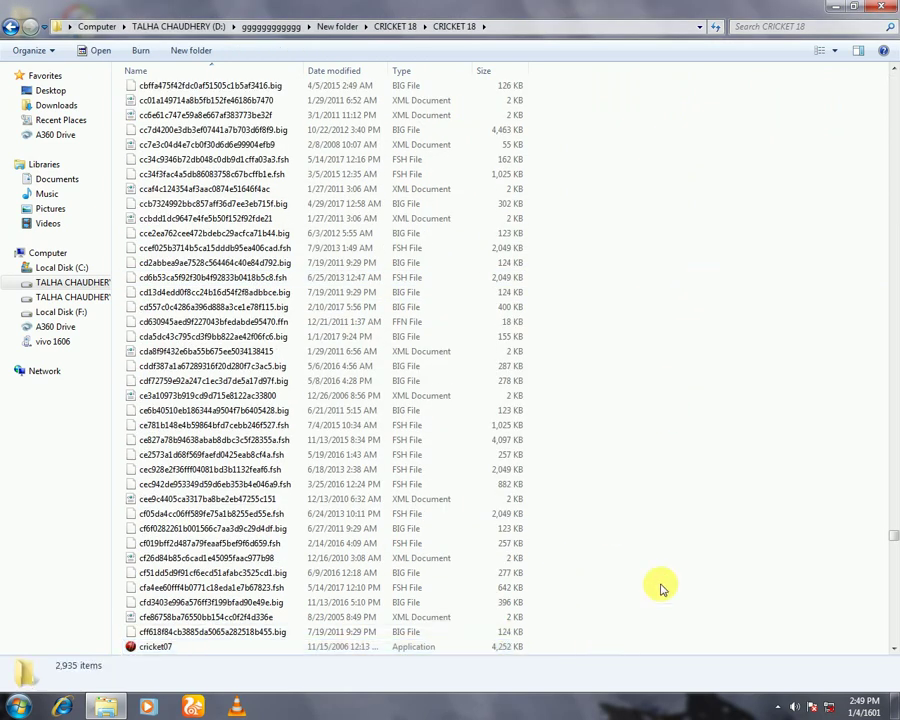
Refresh the inner CRICKET 18 folder and display its contents as medium icons
right_click(669, 374)
click(707, 427)
right_click(716, 376)
mouse_move(735, 378)
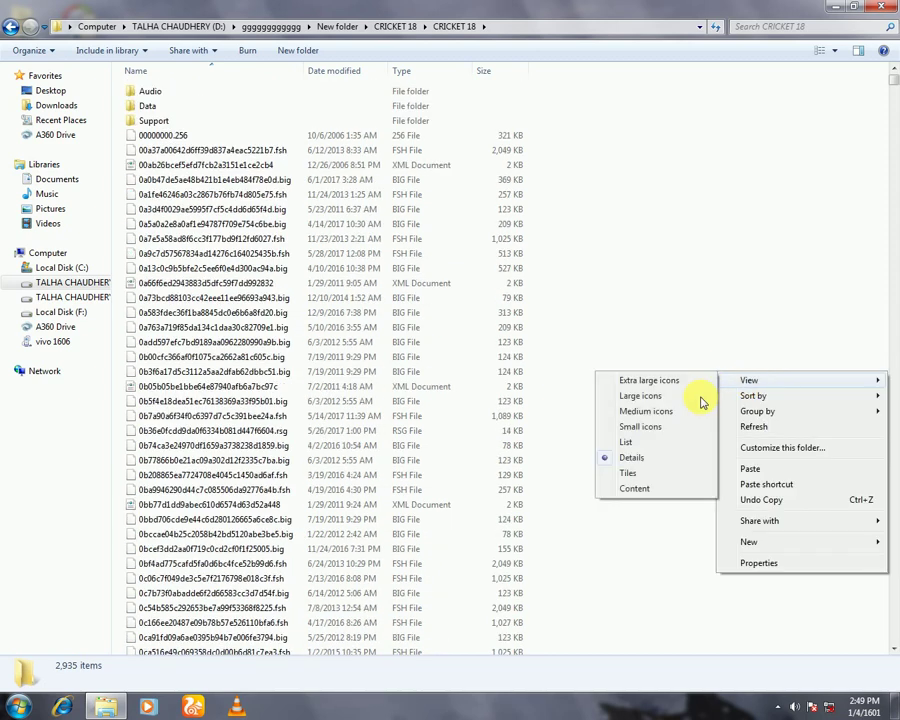
click(677, 396)
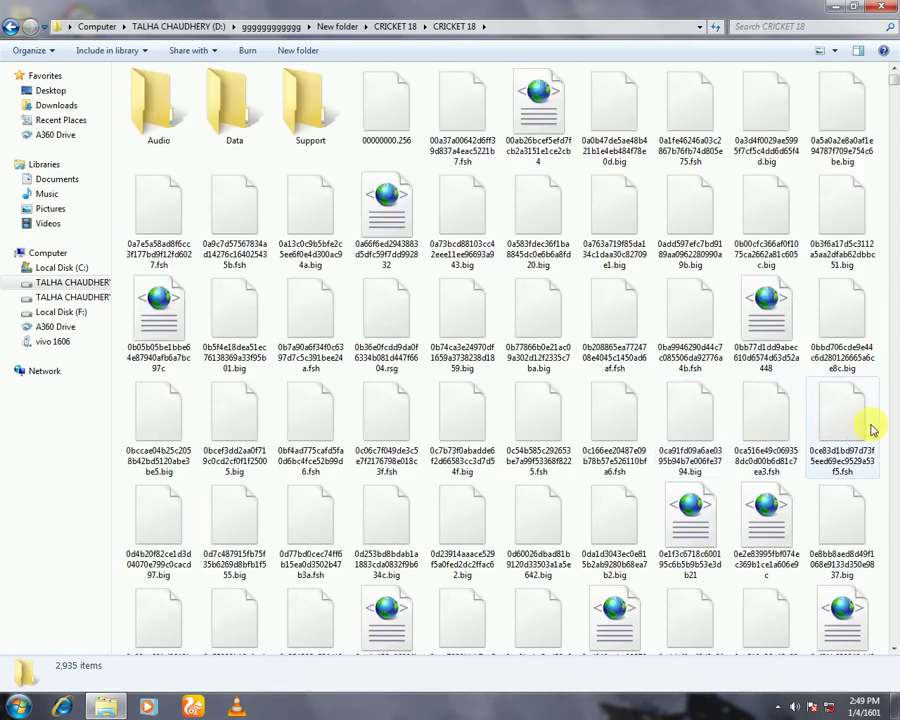
right_click(888, 425)
mouse_move(812, 438)
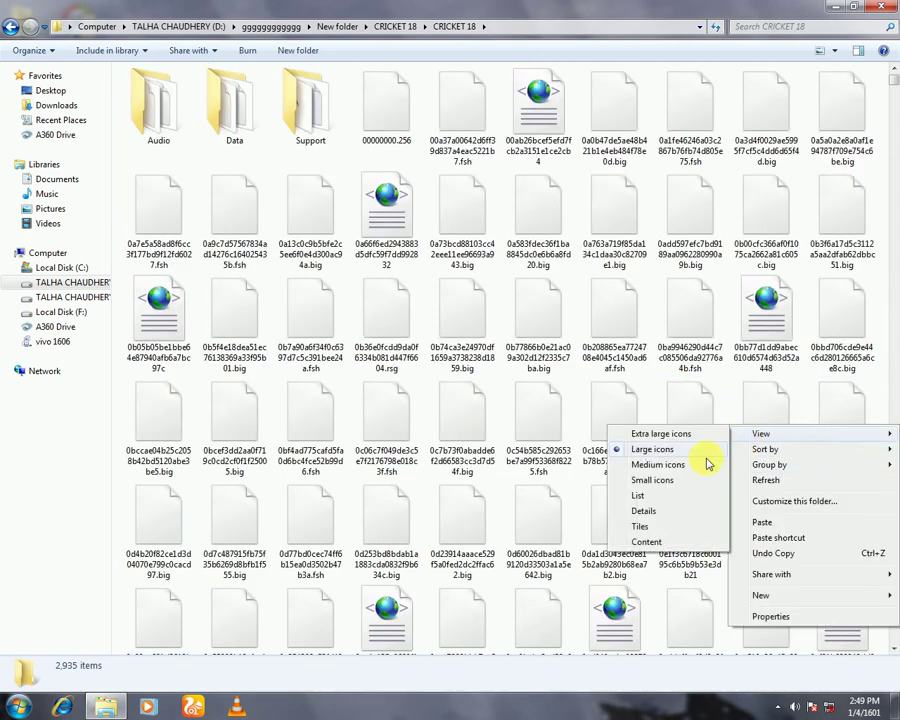
click(660, 465)
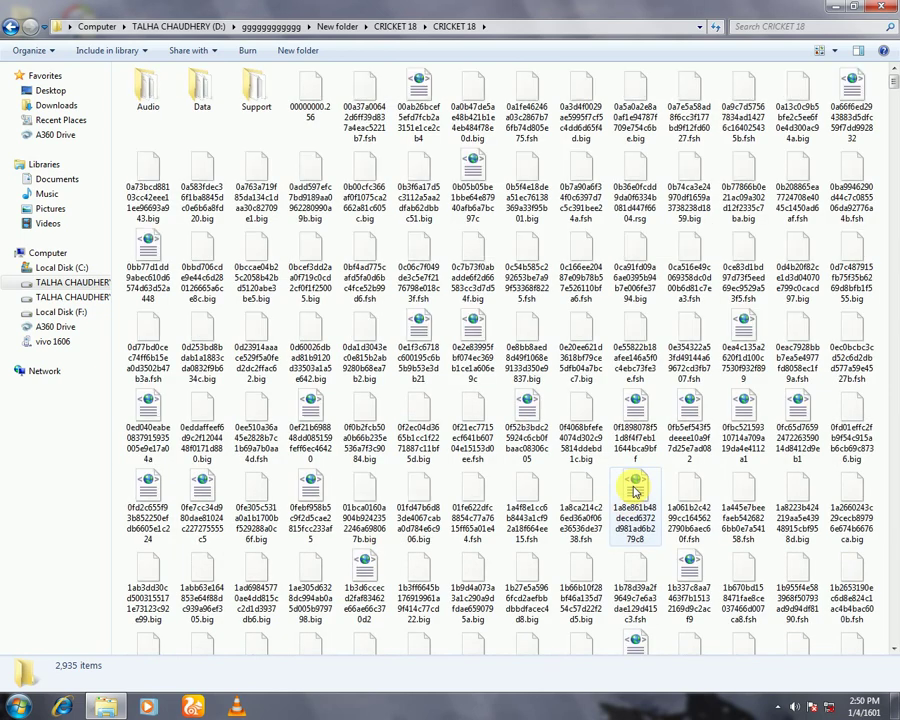
Find the cricket07 application in the inner CRICKET 18 folder and launch it
text(cricket)
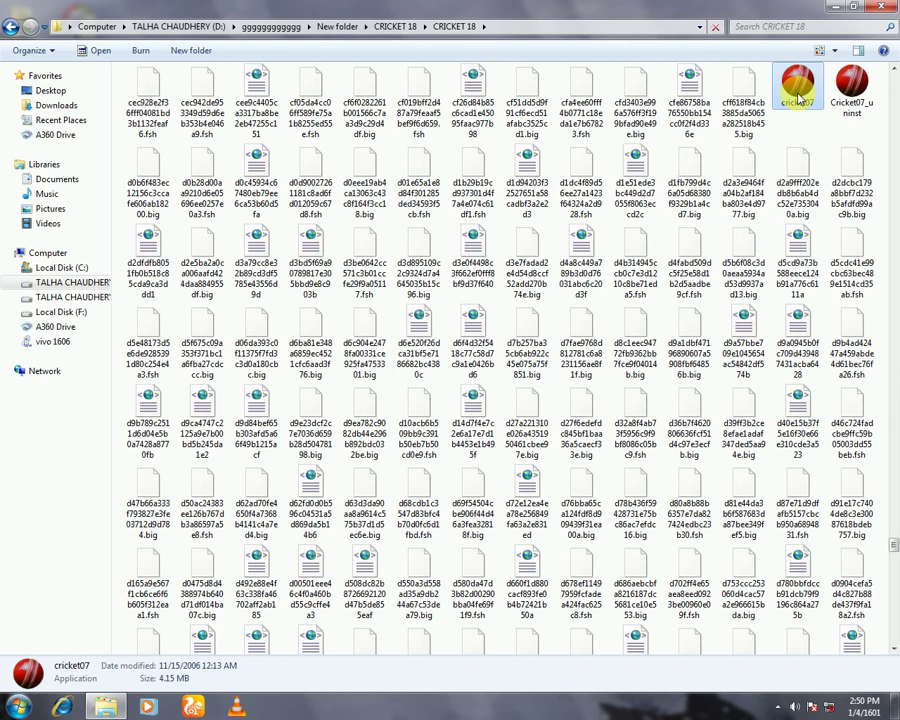
double_click(797, 88)
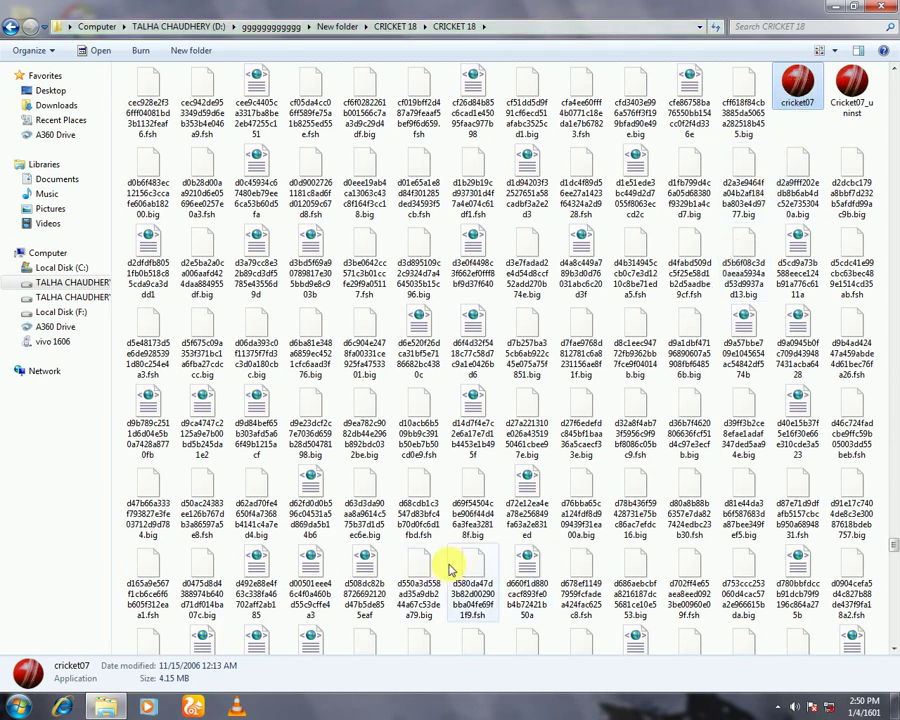